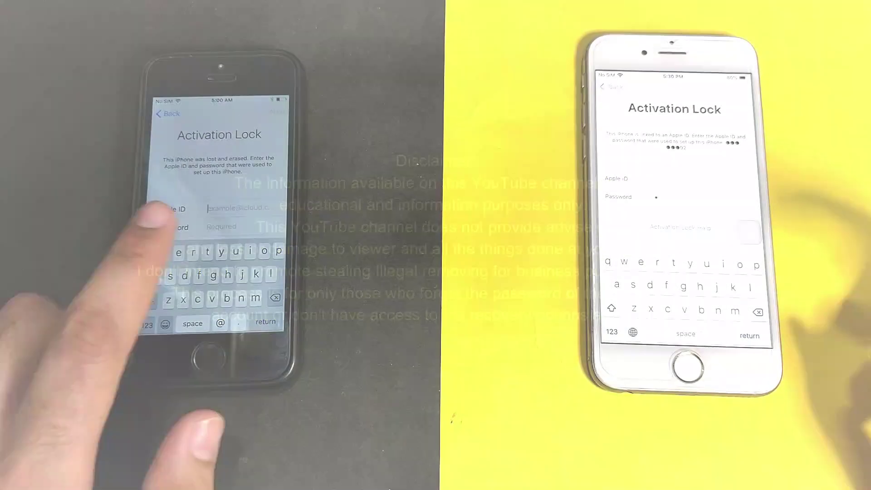
- Erase the Apple ID letter and password, then try activating the right iPhone without credentials
key("BackSpace")
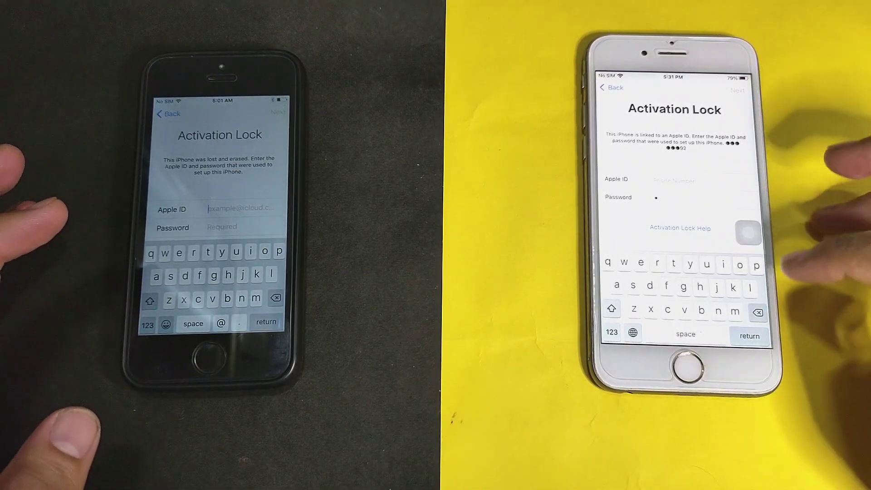
key("BackSpace")
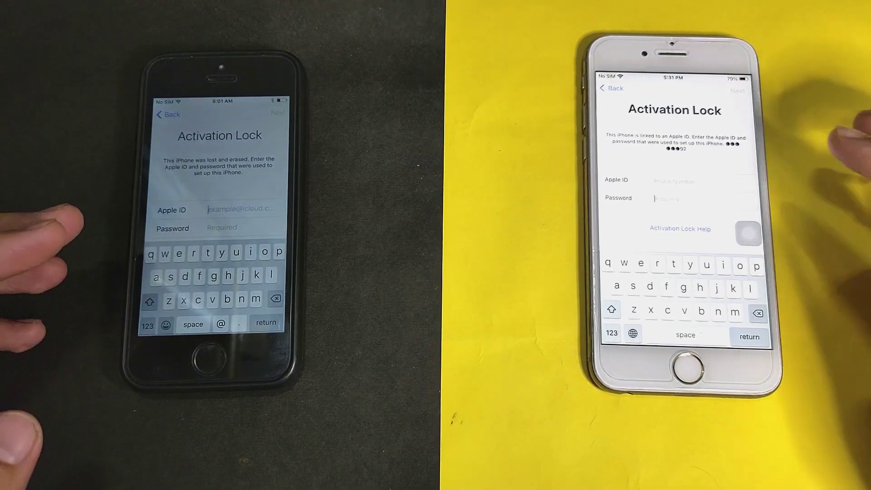
left_click(737, 90)
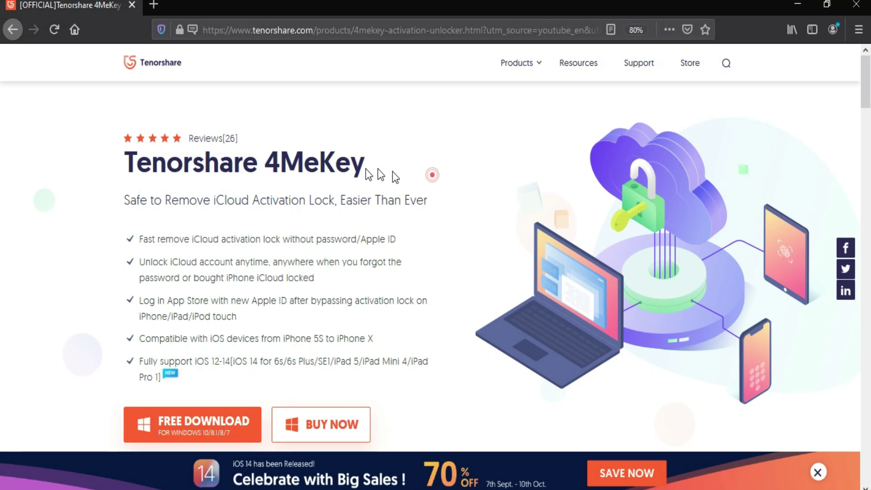
mouse_move(371, 174)
left_mouse_down()
mouse_move(114, 173)
mouse_move(121, 200)
mouse_move(405, 204)
left_mouse_up()
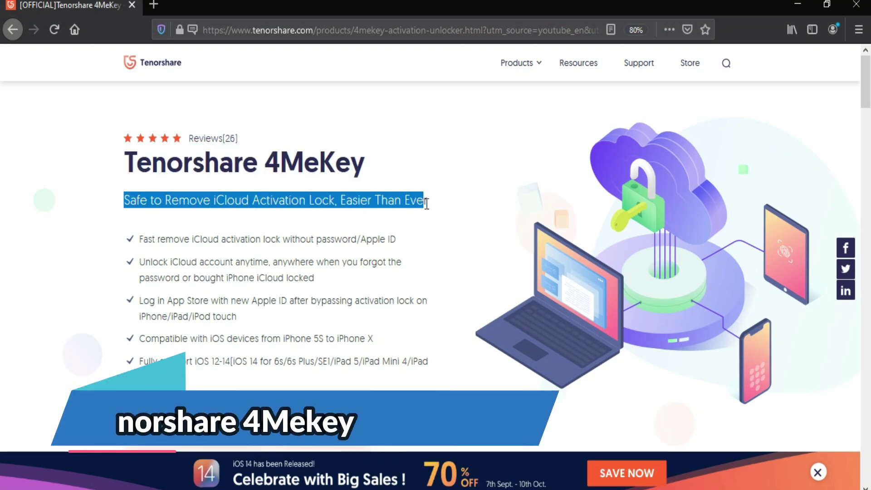
left_click_drag(408, 239, 287, 236)
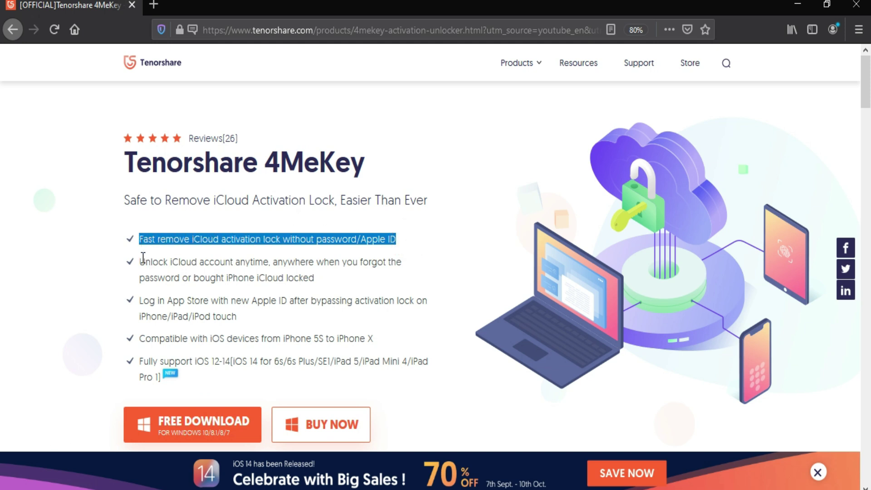
mouse_move(140, 261)
left_mouse_down()
mouse_move(253, 266)
mouse_move(321, 282)
left_mouse_up()
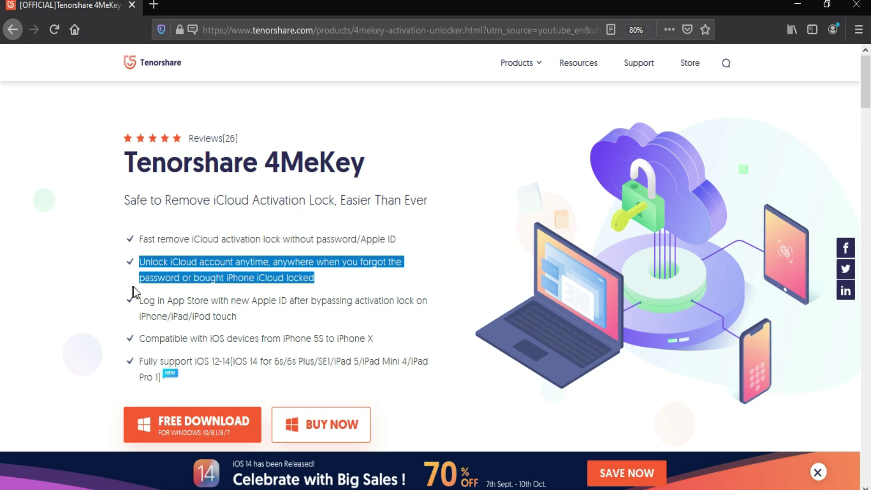
left_click_drag(139, 304, 253, 320)
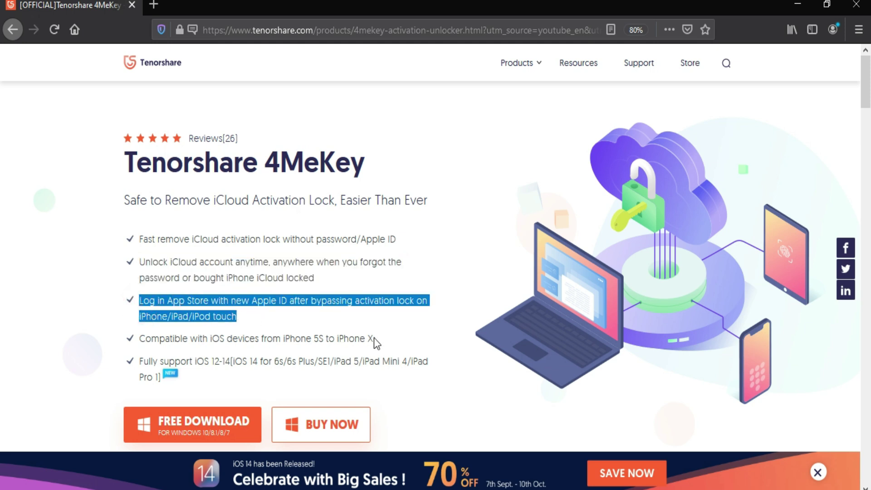
left_click_drag(375, 338, 139, 340)
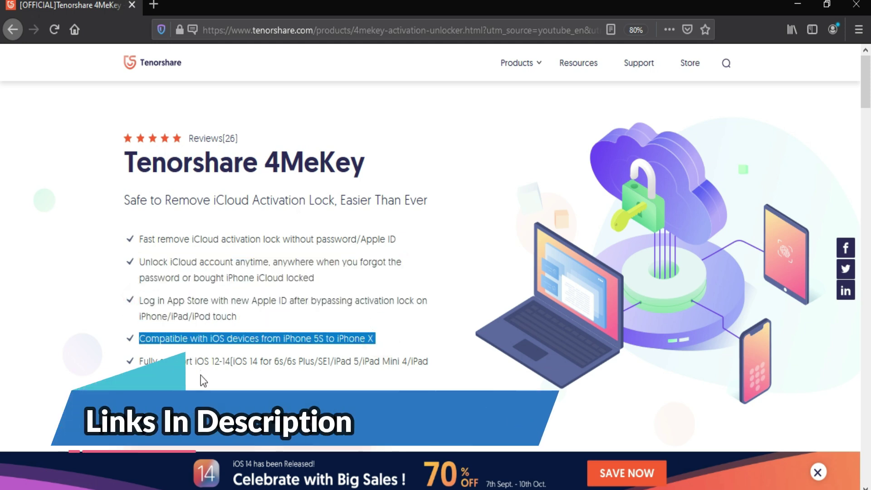
left_click_drag(430, 362, 201, 376)
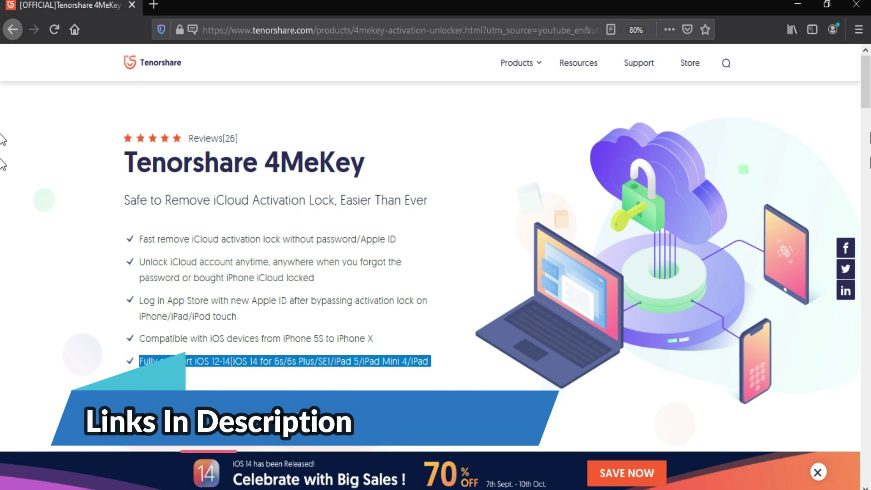
scroll(3, 99, "down", 4)
scroll(4, 194, "down", 6)
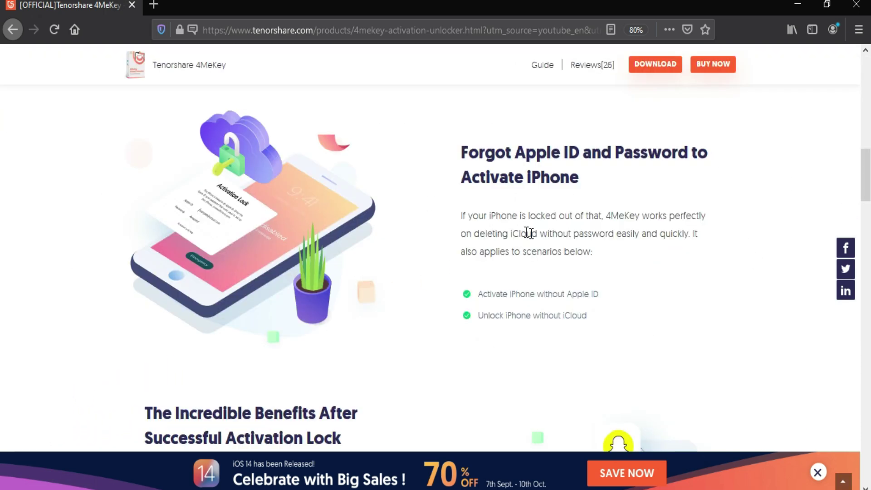
scroll(3, 181, "down", 2)
scroll(3, 200, "down", 3)
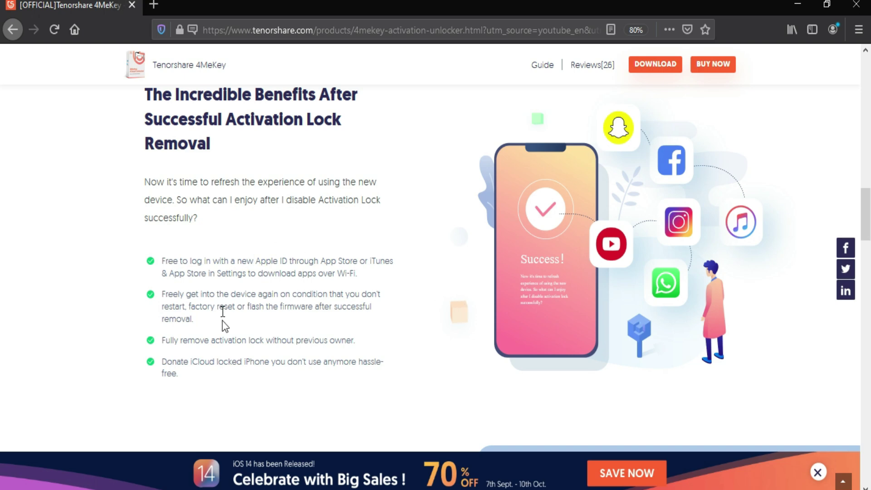
scroll(3, 232, "down", 1)
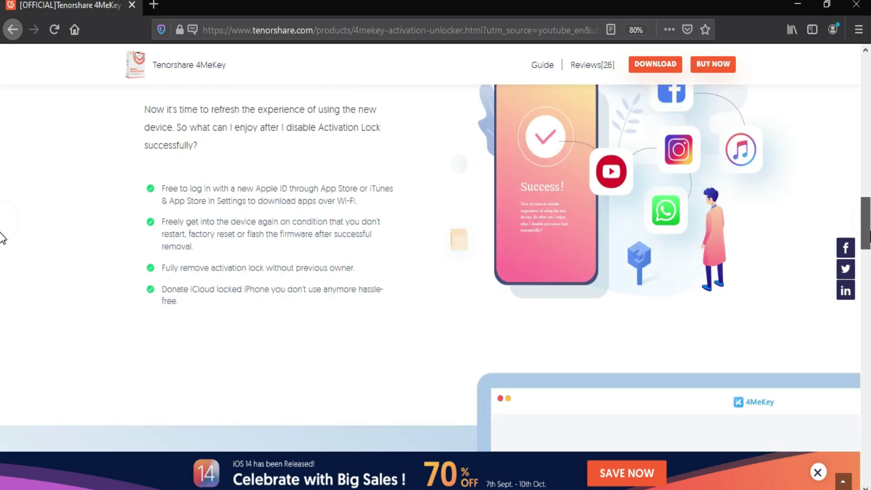
scroll(3, 246, "down", 1)
scroll(3, 266, "down", 1)
scroll(3, 275, "down", 2)
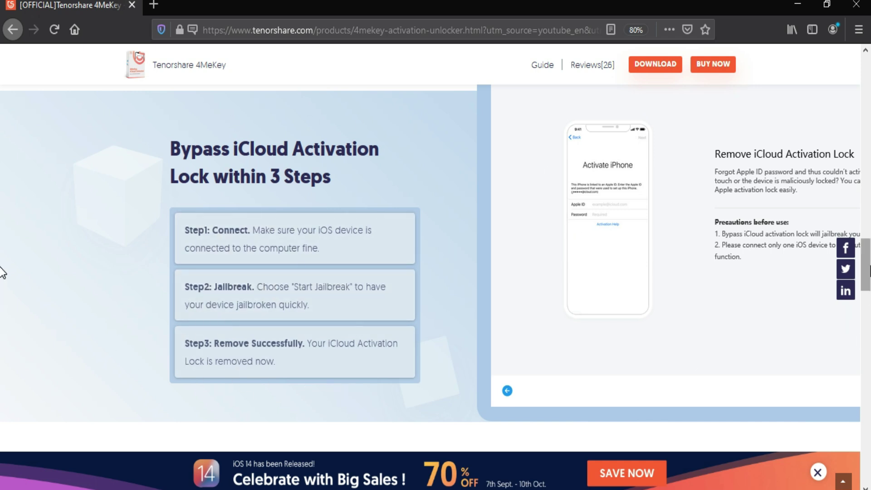
scroll(2, 272, "down", 2)
scroll(2, 293, "down", 2)
scroll(2, 312, "down", 1)
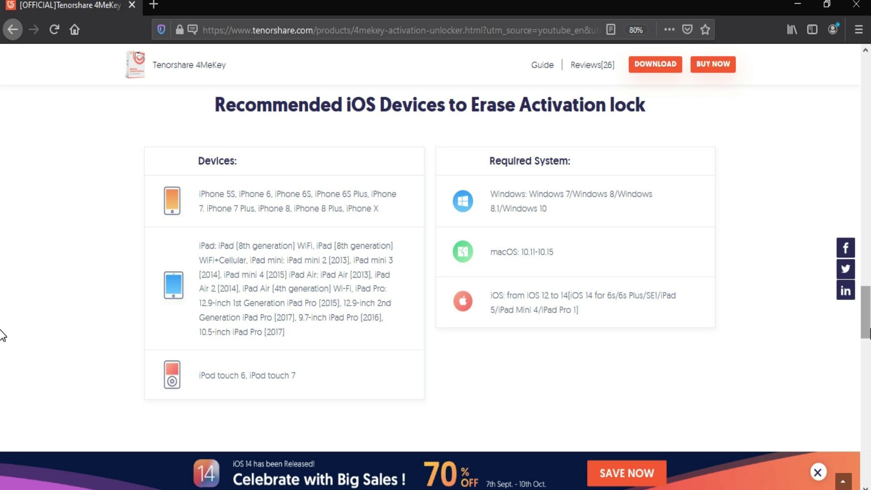
left_click_drag(868, 331, 869, 92)
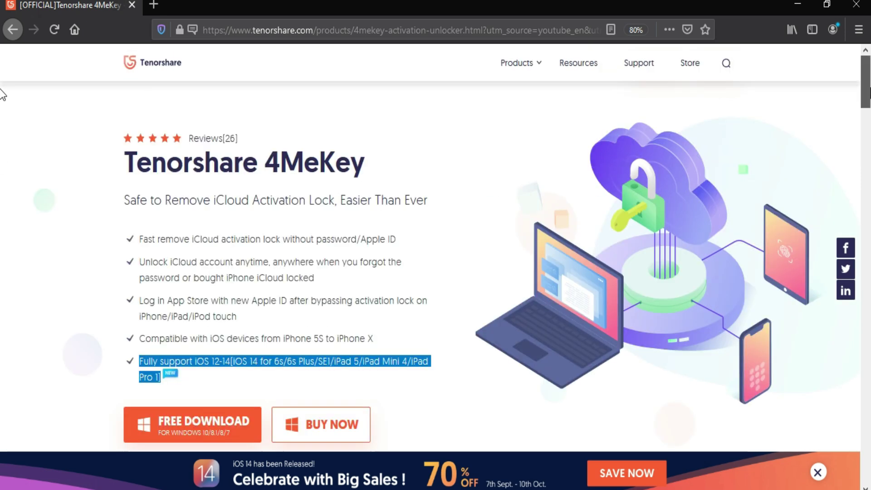
- Clear the text highlight on the 4MeKey product page
left_click(326, 157)
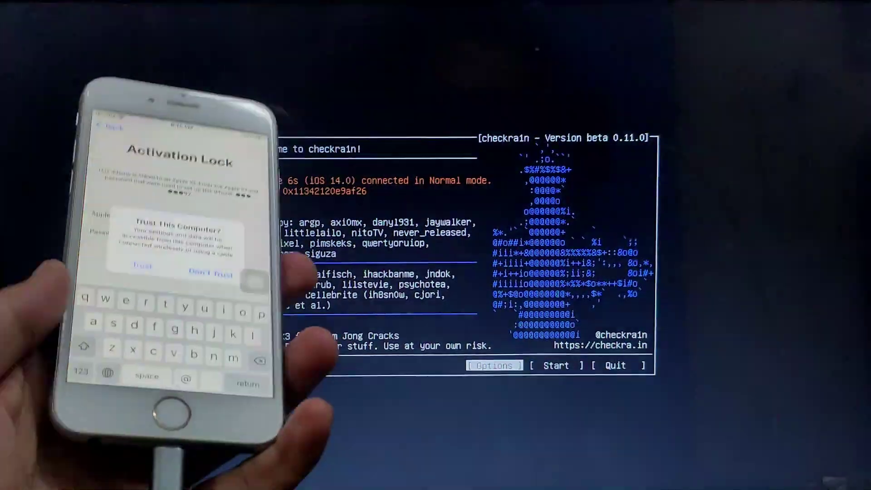
- Start the checkra1n jailbreak, put the iPhone 6s into recovery mode, and reach the DFU instructions
key("Return")
key("Up")
key("Return")
key("Right")
key("Return")
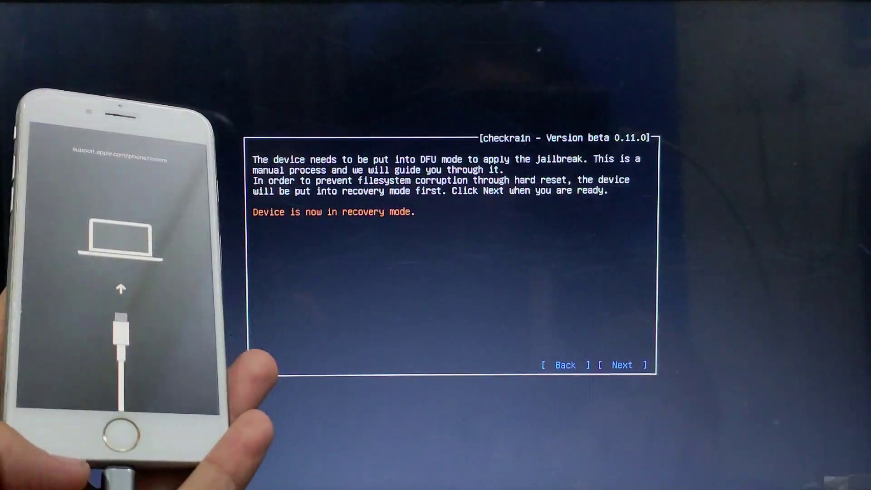
key("Return")
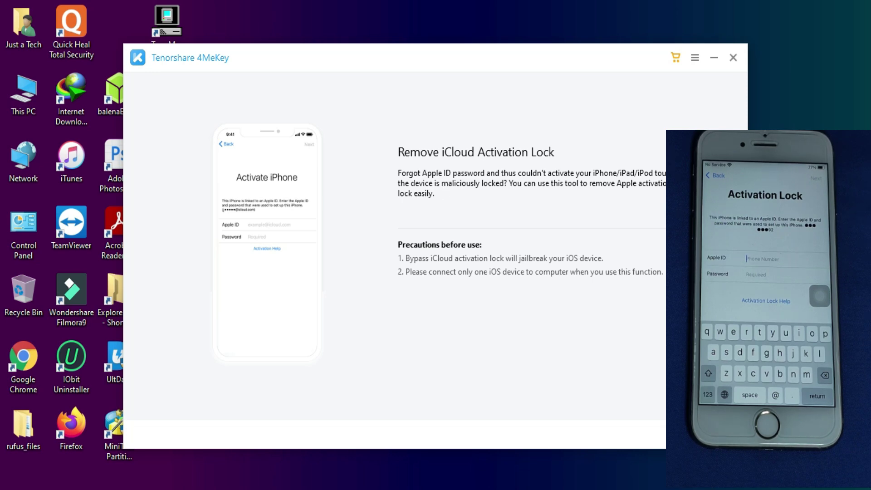
- Accept the agreement, shift the 4MeKey window left, and start removing the activation lock
left_click(394, 337)
scroll(435, 238, "down", 1)
left_click(586, 356)
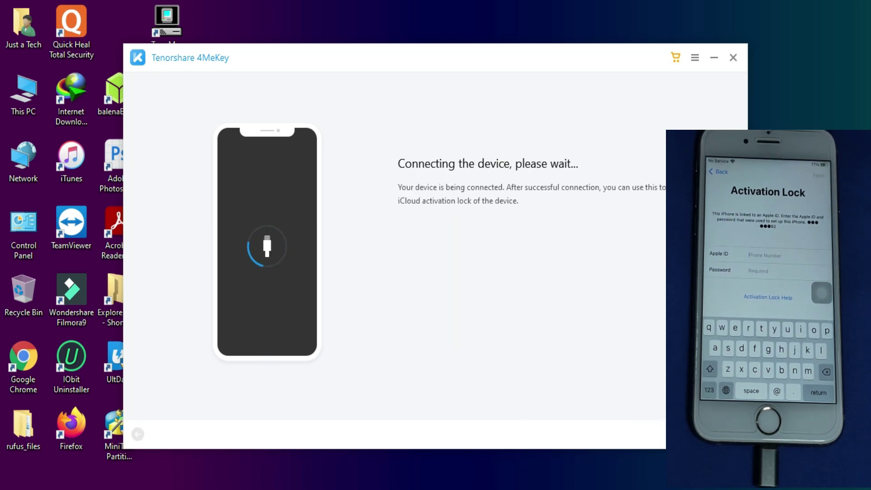
left_click_drag(435, 60, 356, 64)
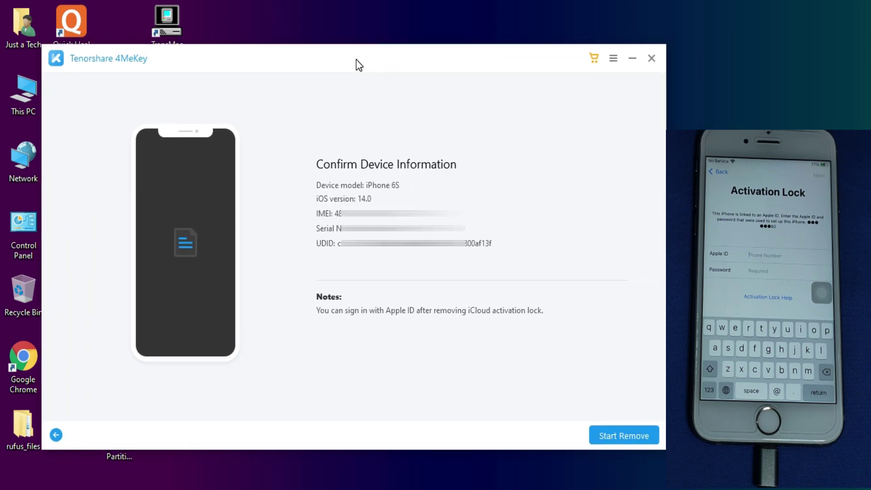
left_click(614, 437)
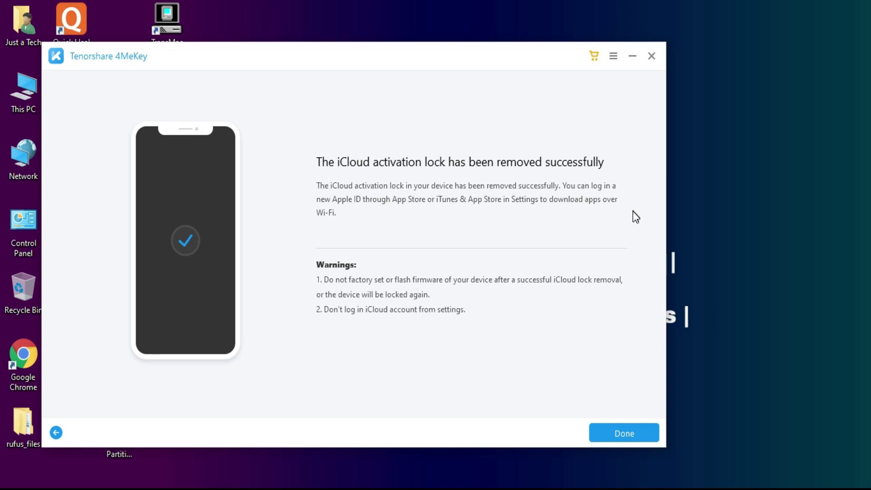
- Confirm the completed removal so 4MeKey returns to its start screen
left_click(636, 431)
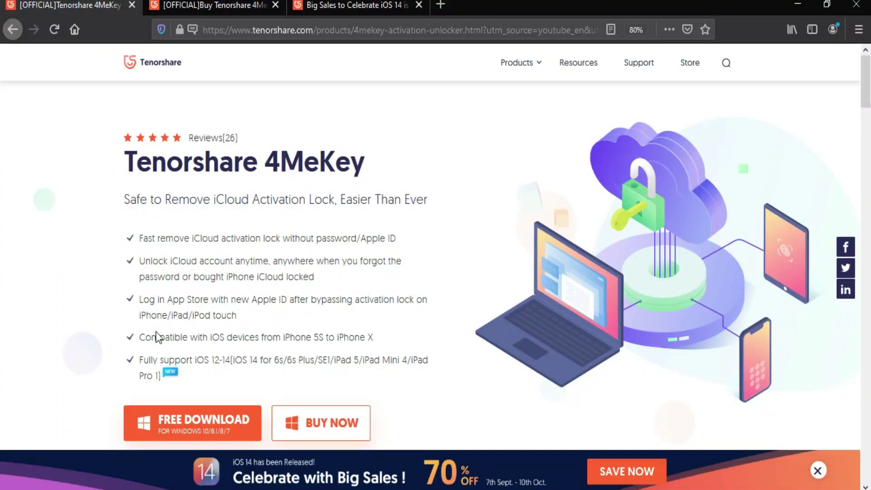
left_click(266, 7)
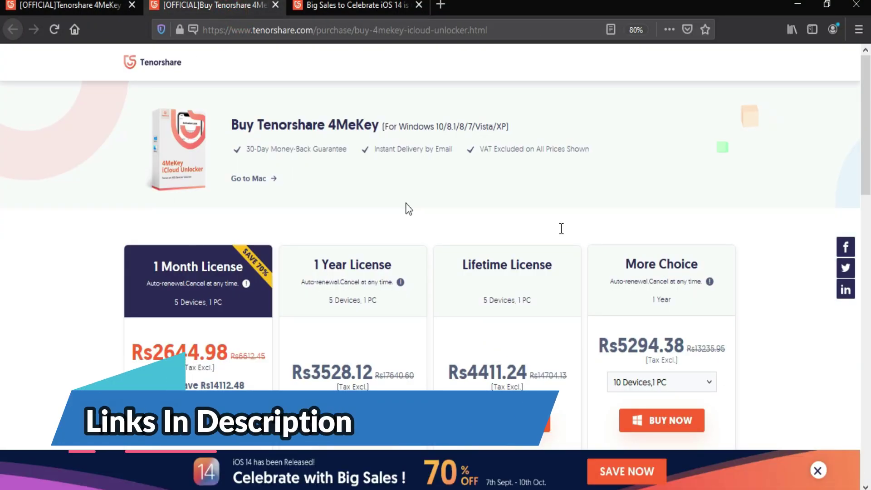
left_click(354, 5)
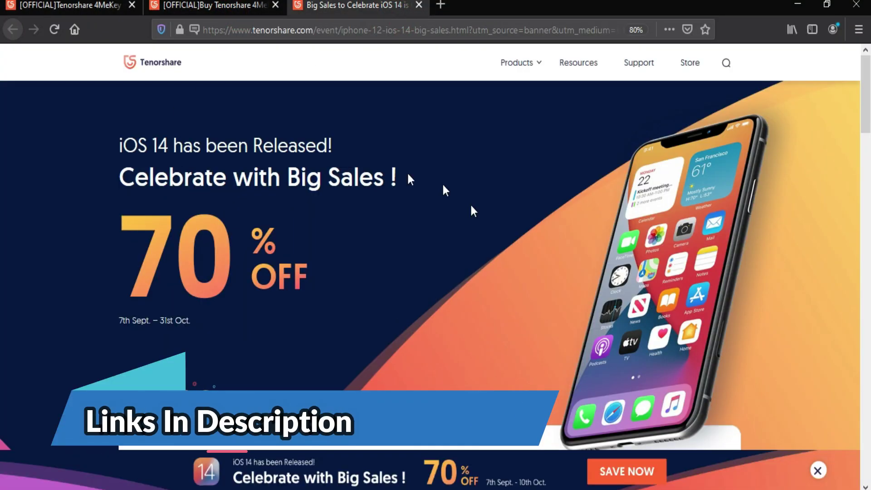
scroll(1, 107, "down", 3)
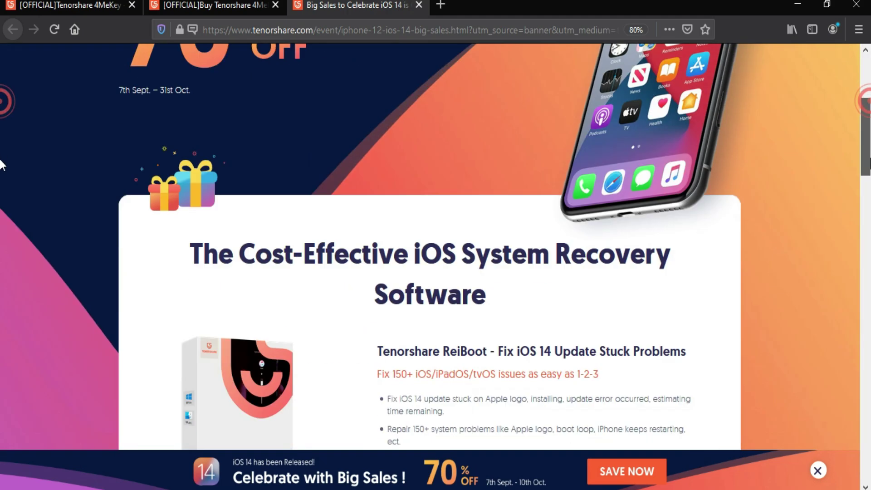
scroll(0, 159, "down", 10)
scroll(0, 247, "down", 5)
scroll(0, 320, "up", 8)
scroll(3, 188, "up", 10)
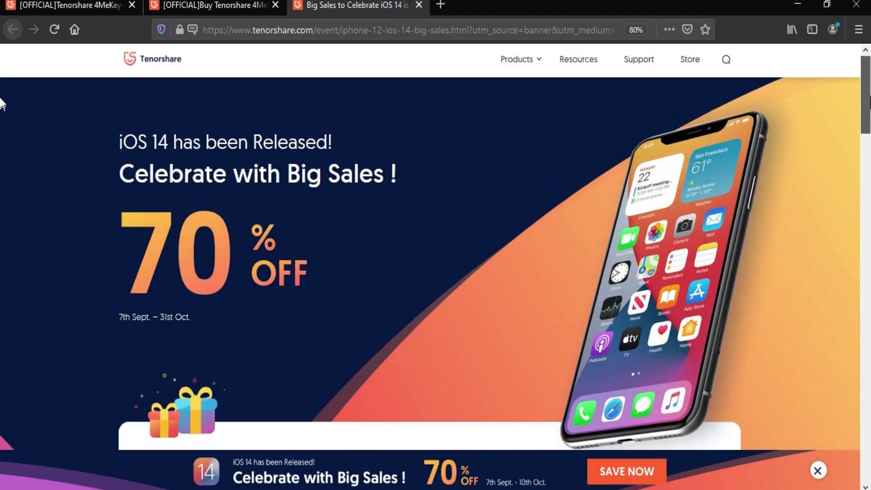
left_click(32, 7)
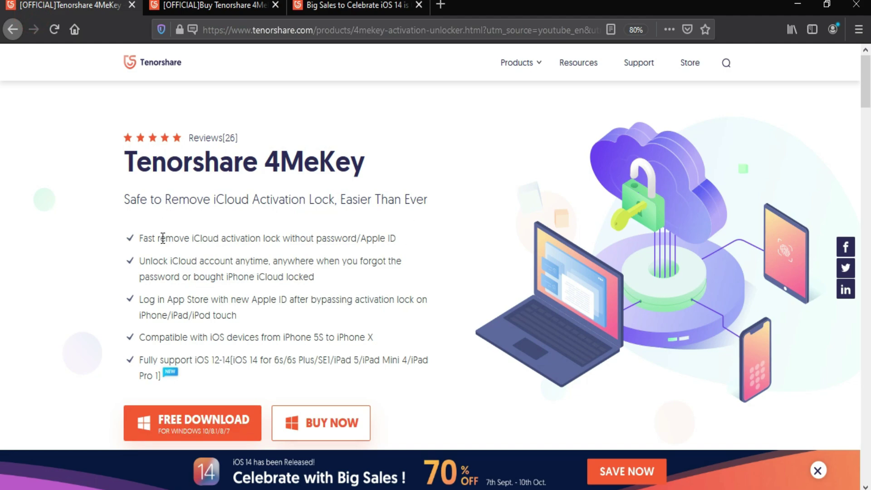